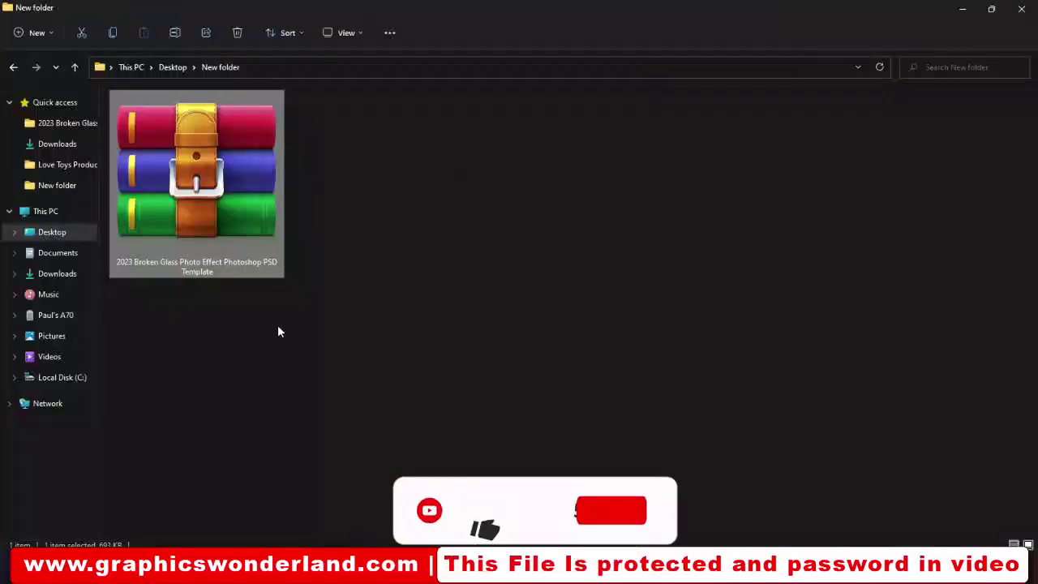
# Extract the template RAR to '2023 Broken Glass Photo Effect Photoshop PSD Template\', pasting the archive password
pyautogui.rightClick(248, 177)
pyautogui.click(297, 358)
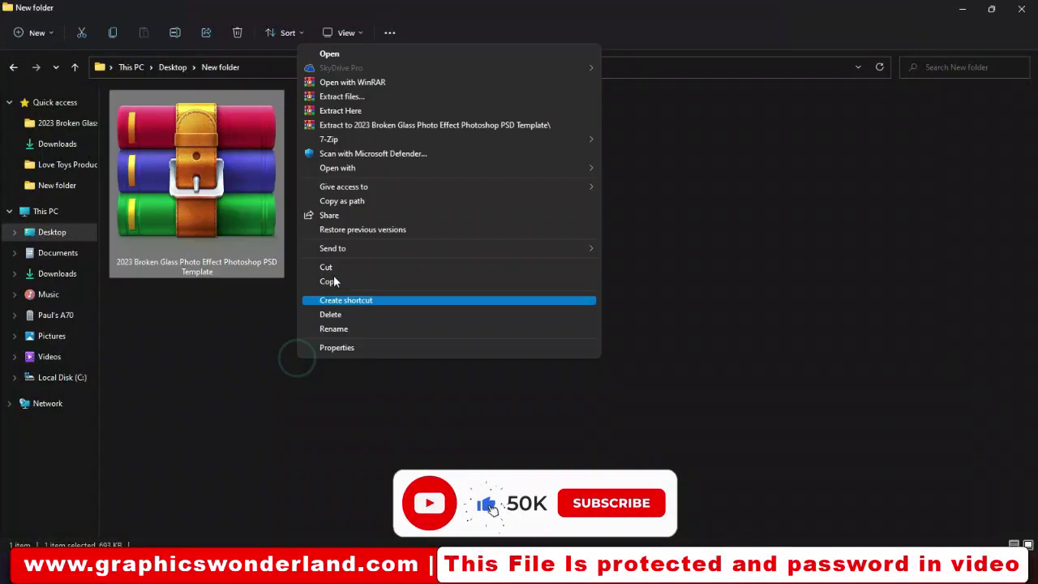
pyautogui.click(351, 127)
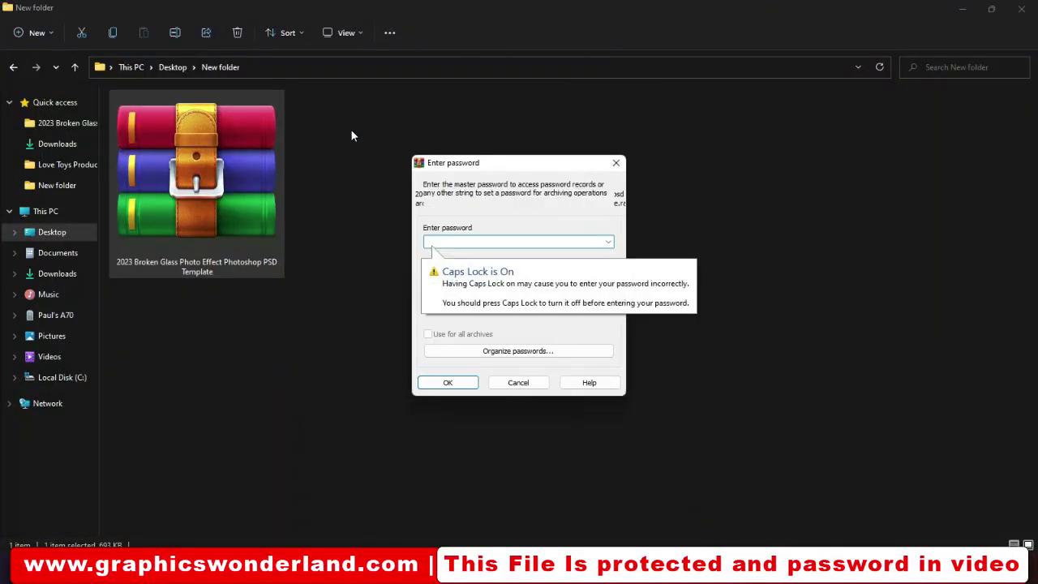
pyautogui.hotkey('ctrl', 'v')
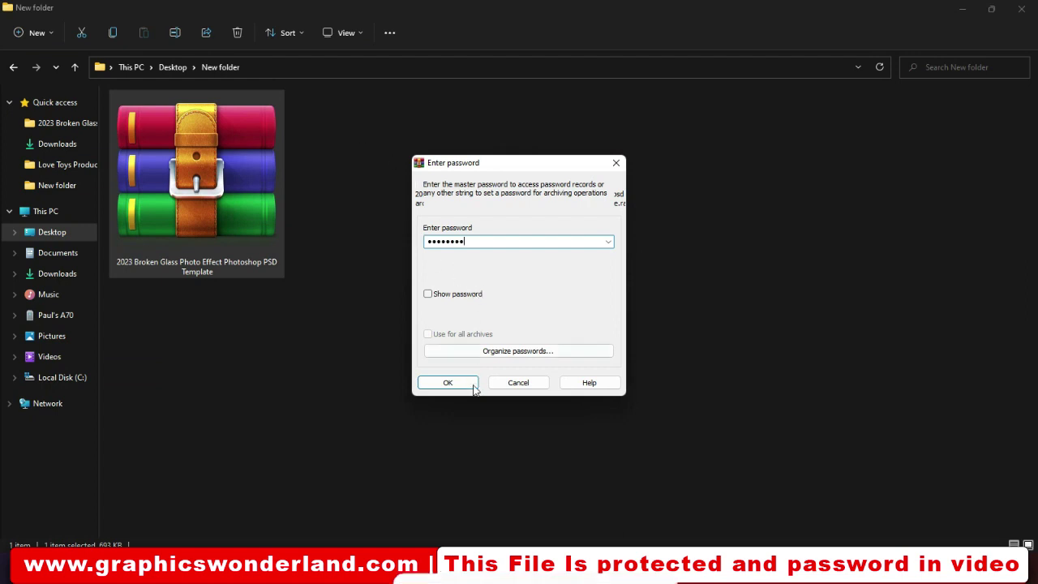
pyautogui.click(448, 384)
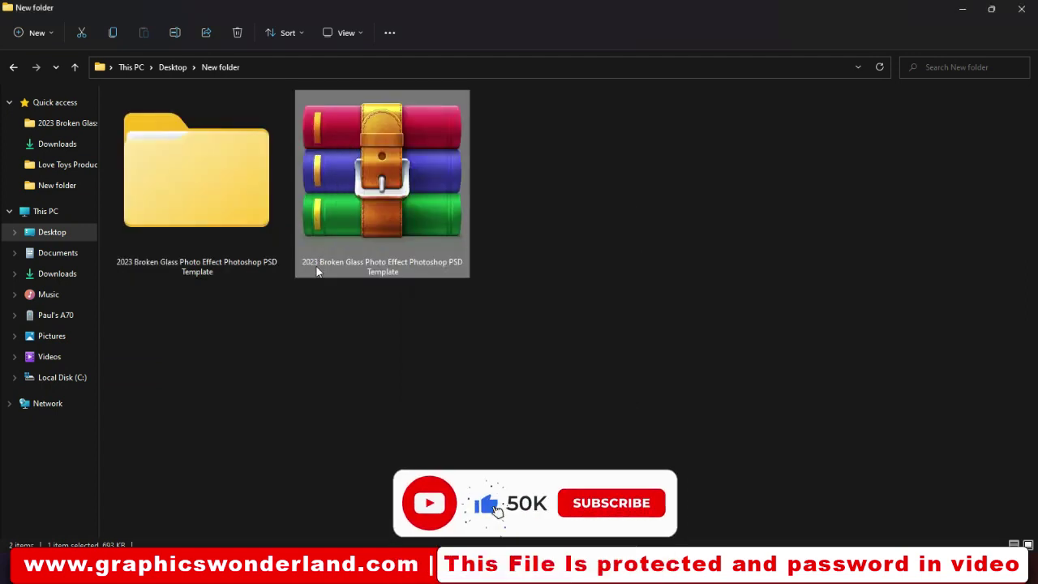
# Browse into the extracted and inner folders with extra large icons and open 'Broken glass effect.psd'
pyautogui.doubleClick(226, 264)
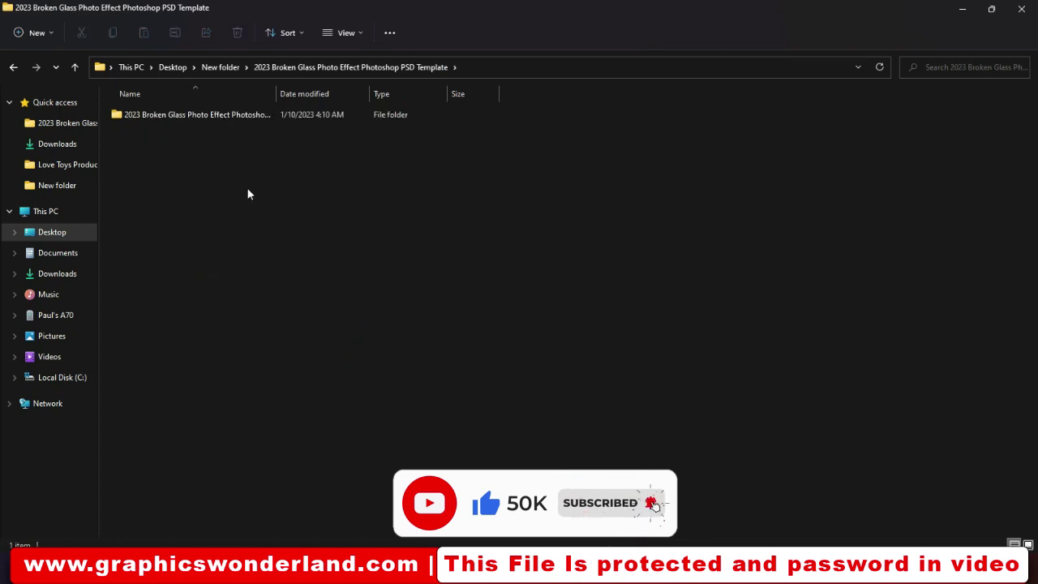
pyautogui.click(339, 33)
pyautogui.click(336, 63)
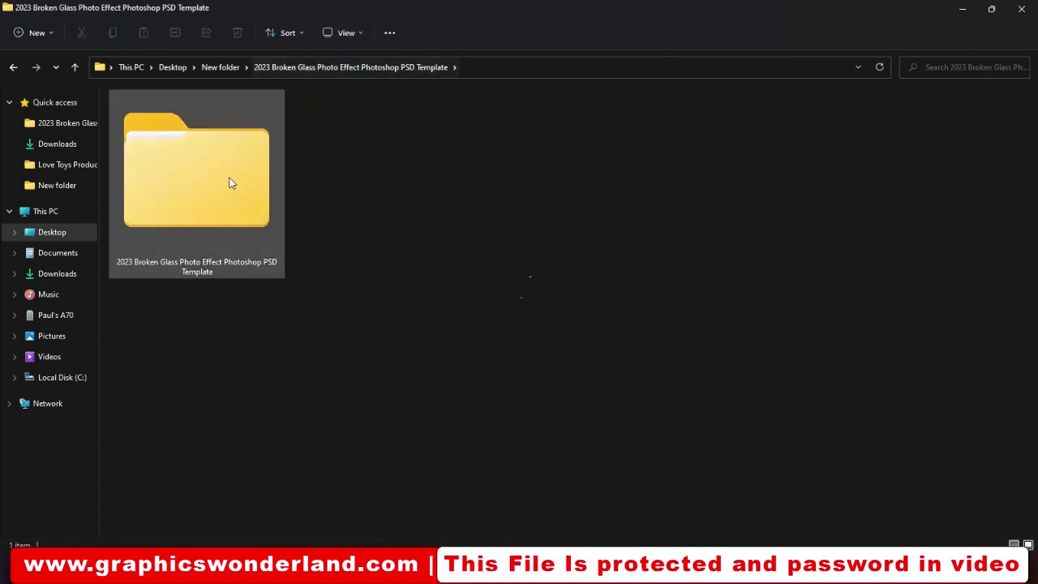
pyautogui.doubleClick(228, 180)
pyautogui.click(339, 32)
pyautogui.click(336, 62)
pyautogui.doubleClick(223, 173)
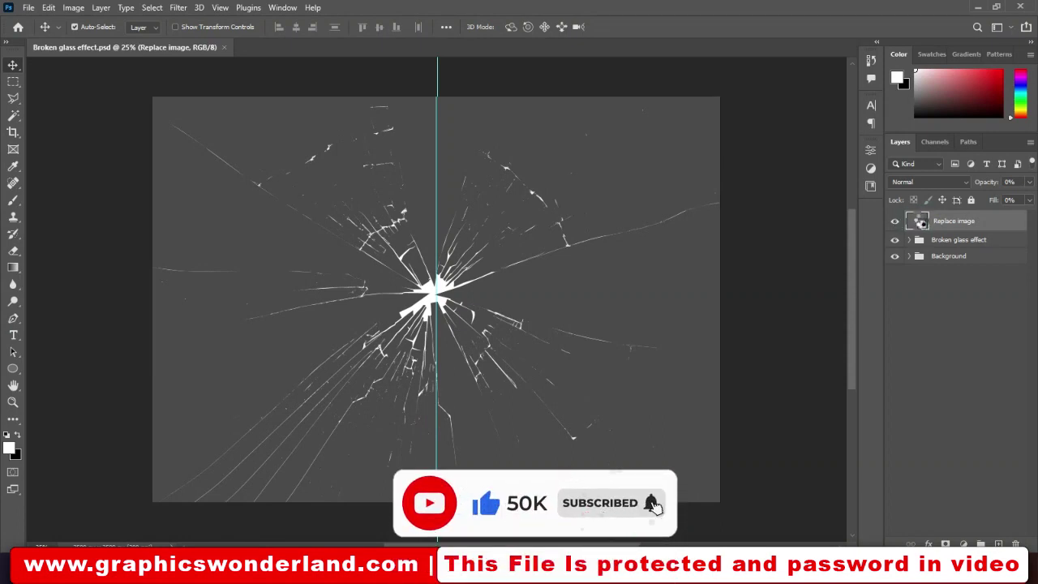
# Open the Replace image smart object from its Layers thumbnail as Image1.psb
pyautogui.doubleClick(922, 223)
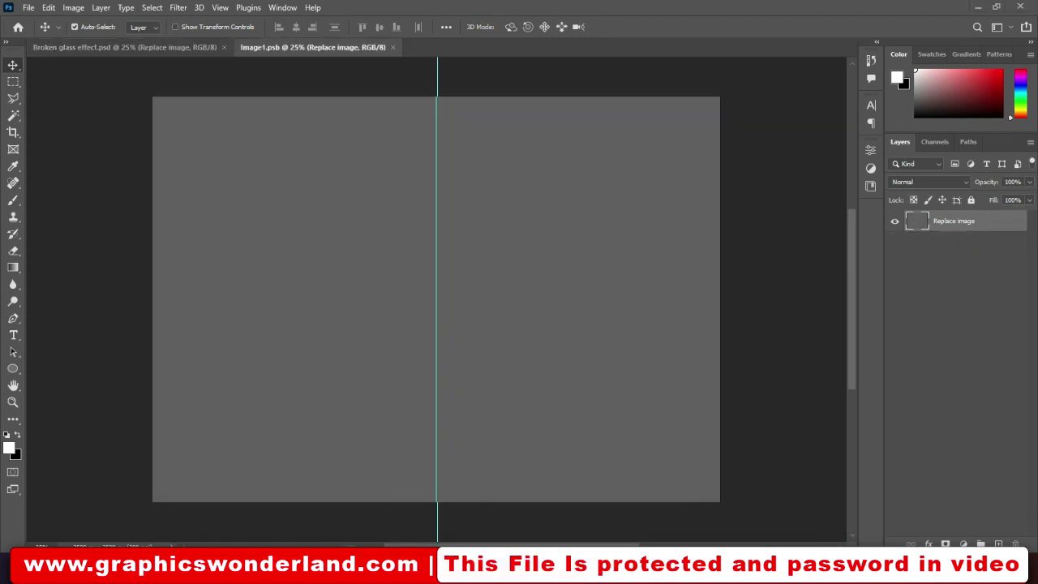
# Select the 1198406 portrait in the PHOTOS folder window and go back to Image1.psb
pyautogui.click(487, 499)
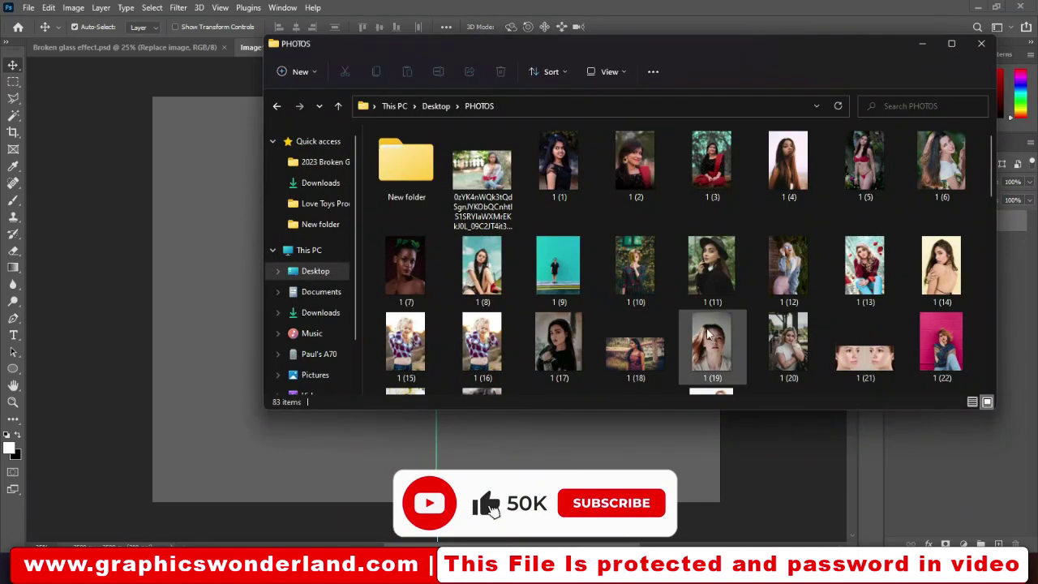
pyautogui.scroll(-3, 724, 344)
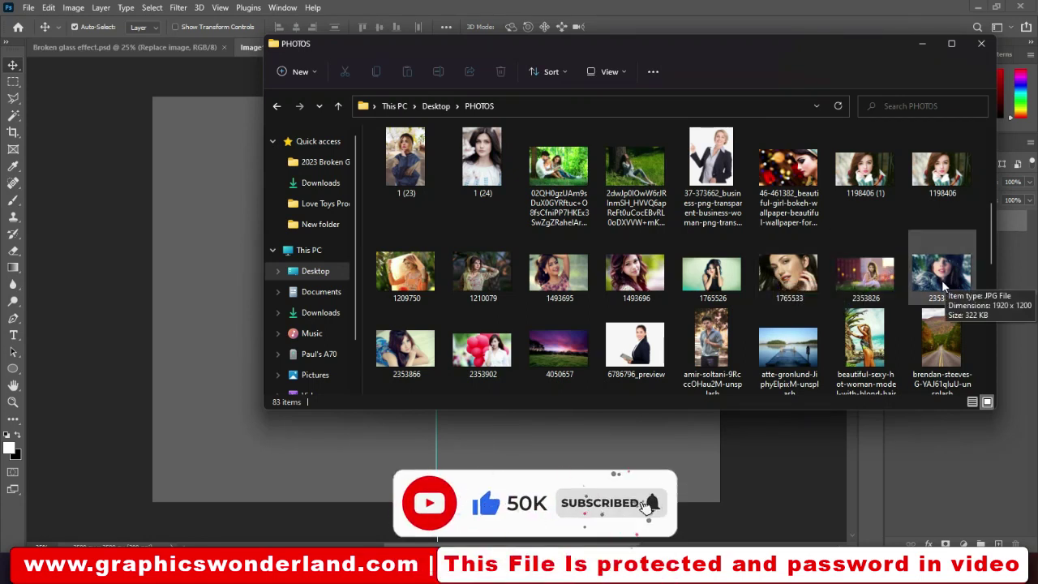
pyautogui.click(941, 173)
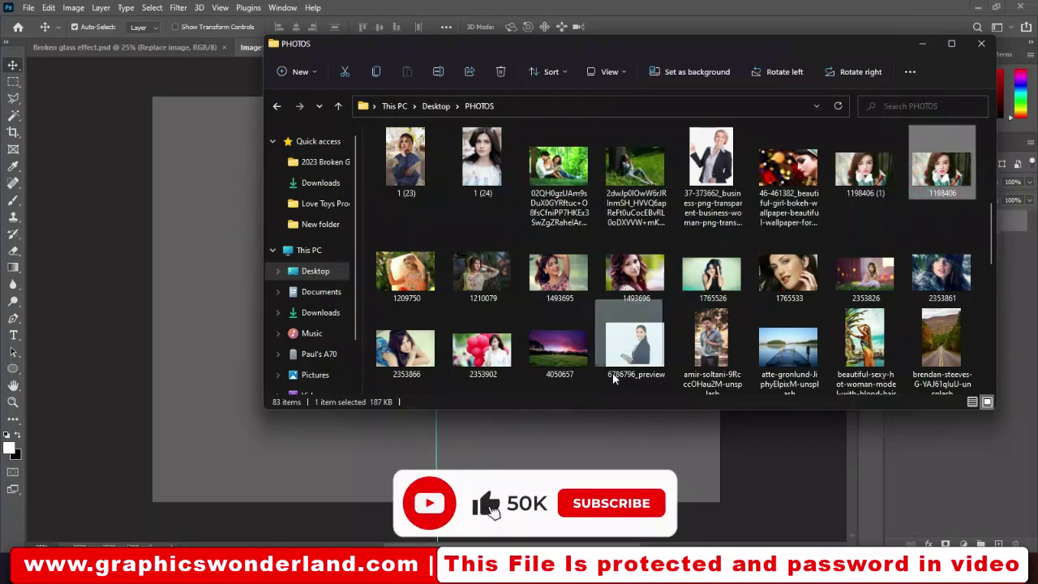
pyautogui.click(544, 442)
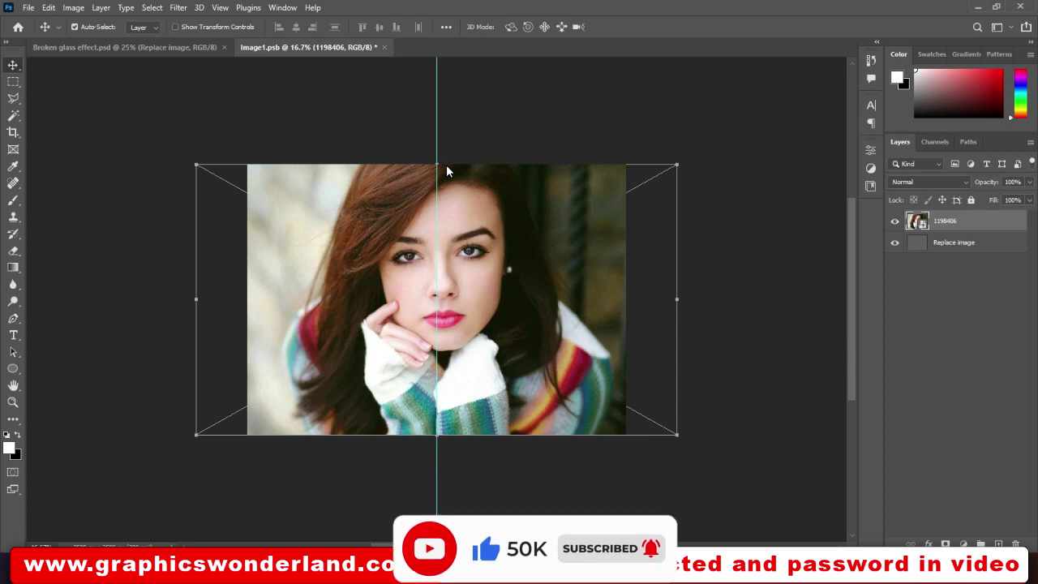
# Commit the placed portrait, then close Image1.psb and save the changes
pyautogui.press('Return')
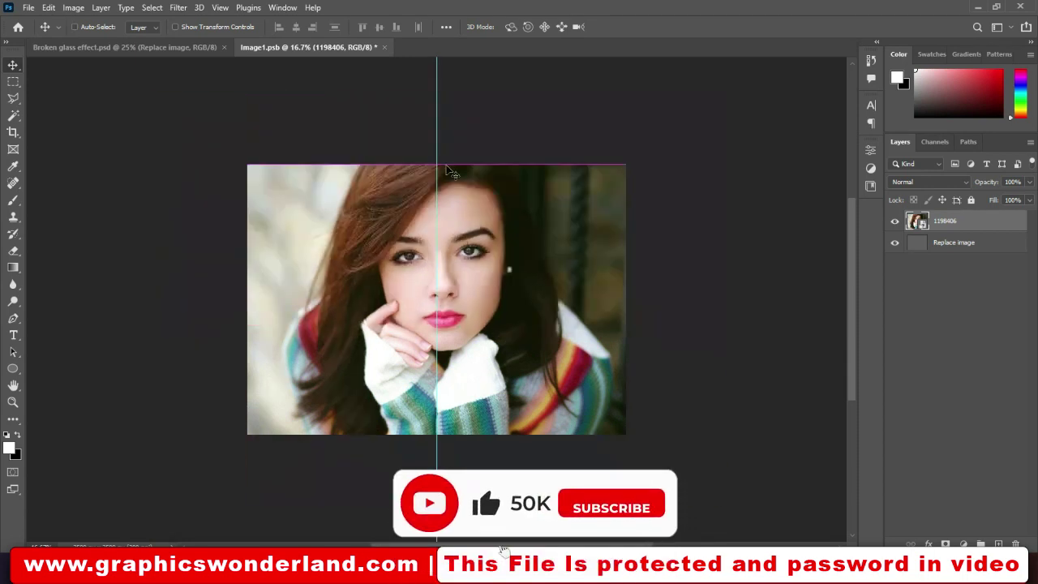
pyautogui.click(385, 47)
pyautogui.click(422, 209)
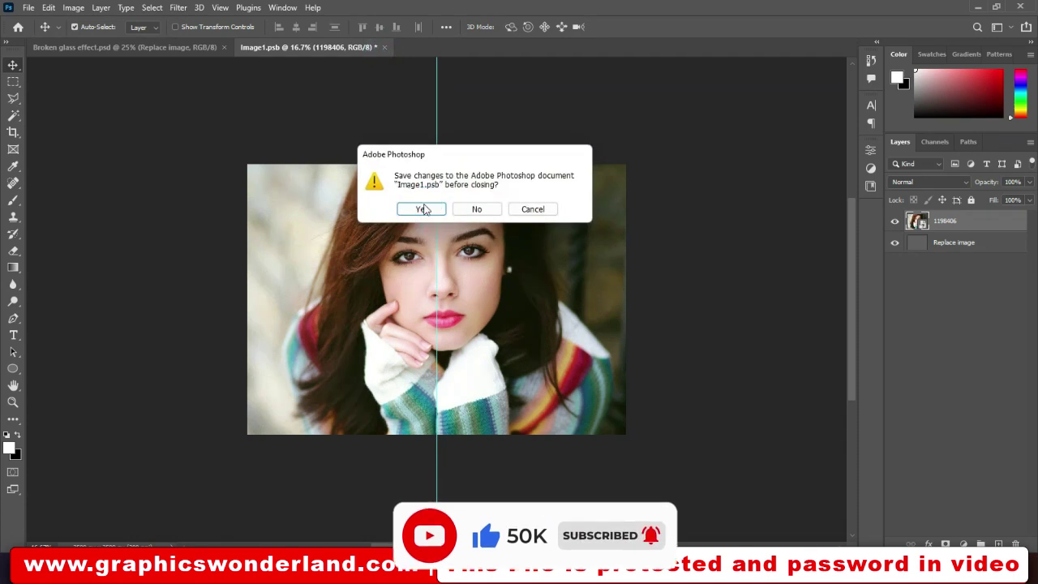